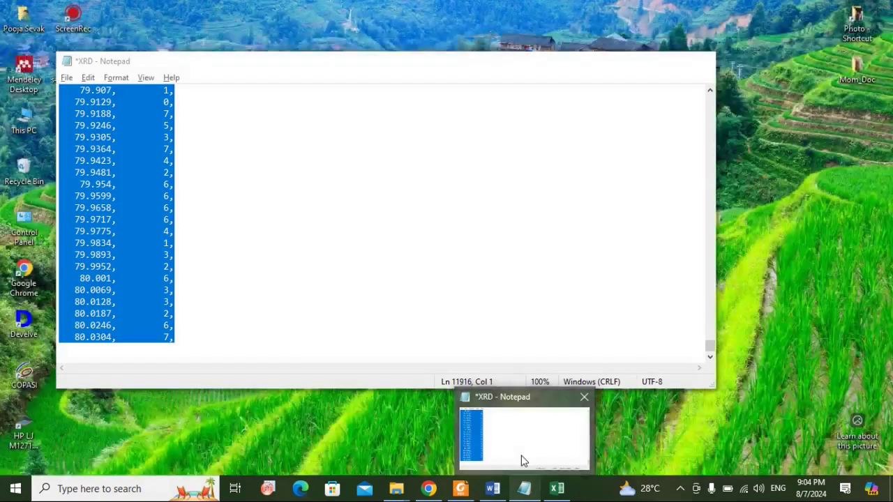
Select the entire comma-separated Angle and PSD data in the XRD Notepad file.
left_click(520, 456)
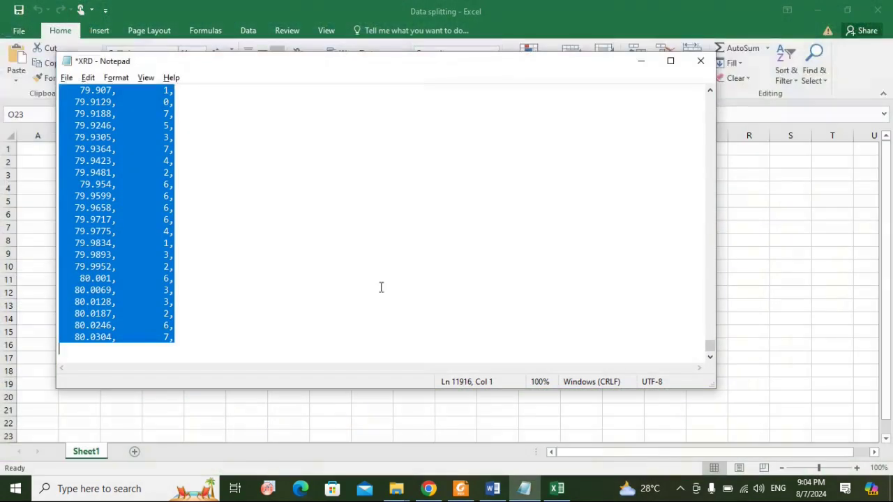
left_click(360, 228)
left_click_drag(709, 345, 712, 94)
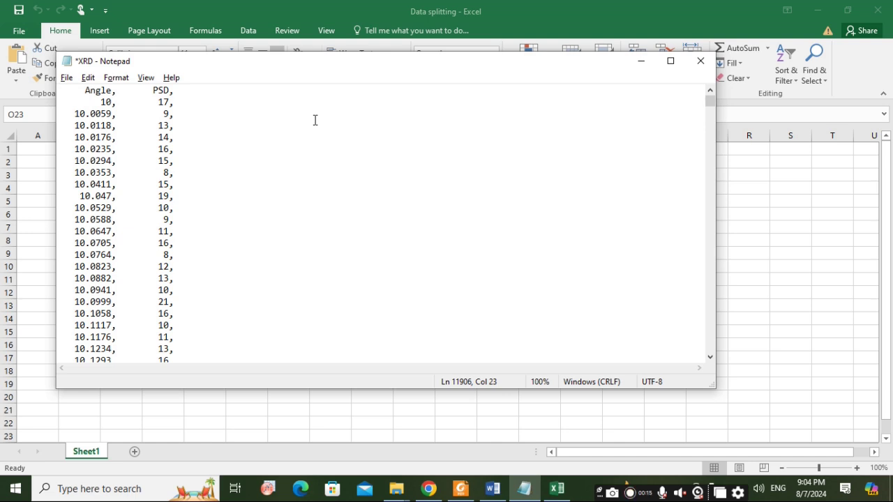
left_click(104, 91)
key("ctrl+a")
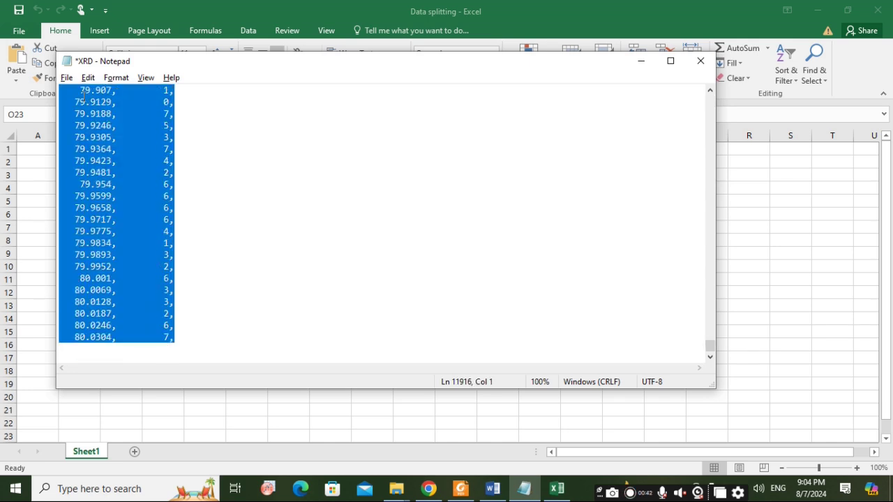
Paste the XRD Angle,PSD data into column A starting at cell A1.
left_click(41, 151)
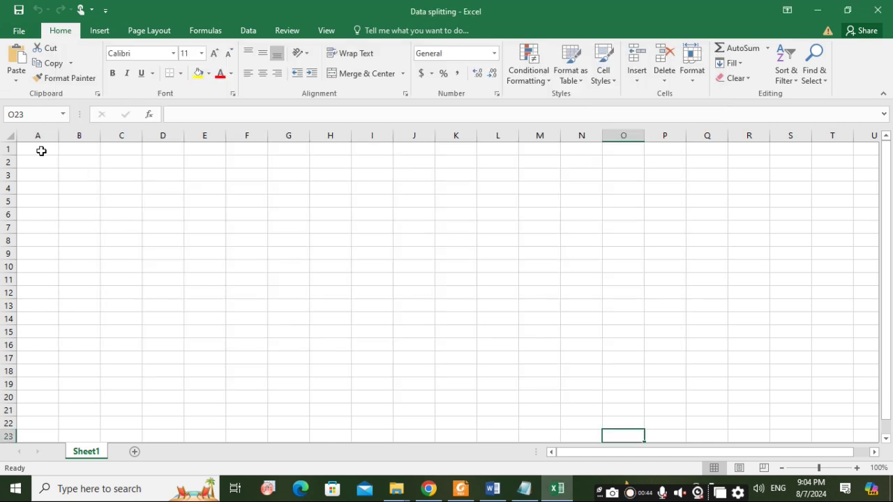
left_click(41, 150)
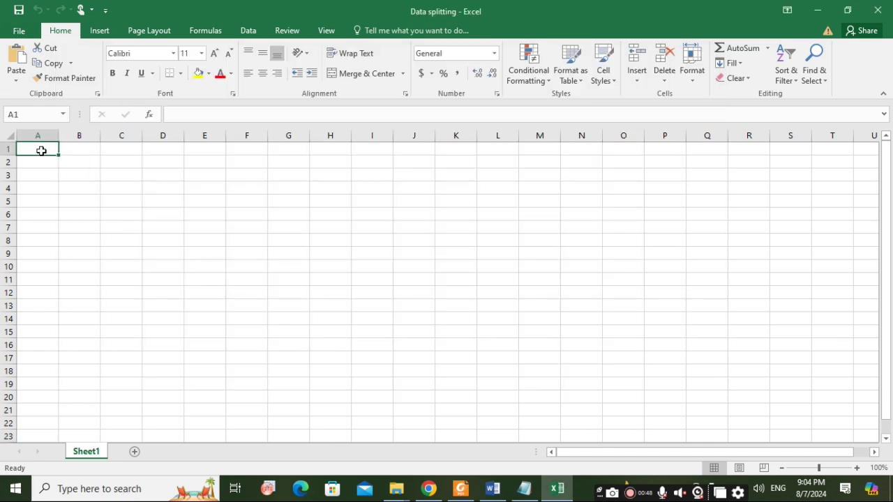
key("ctrl+v")
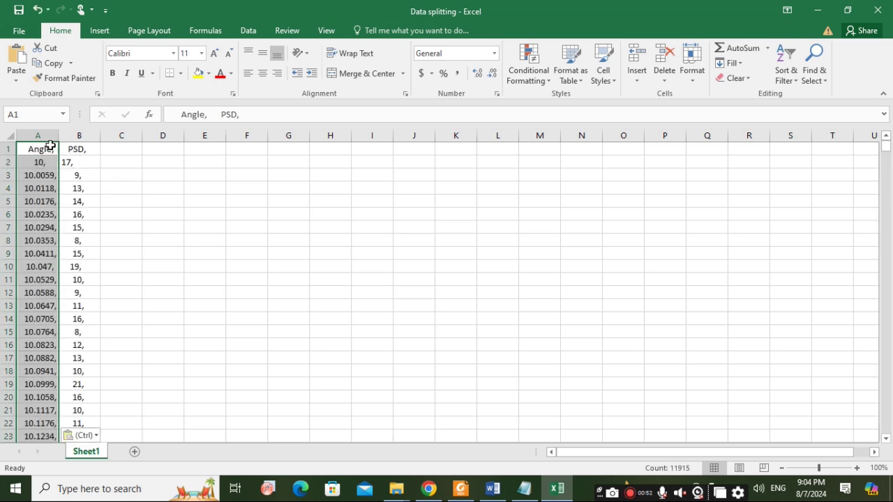
left_click(96, 164)
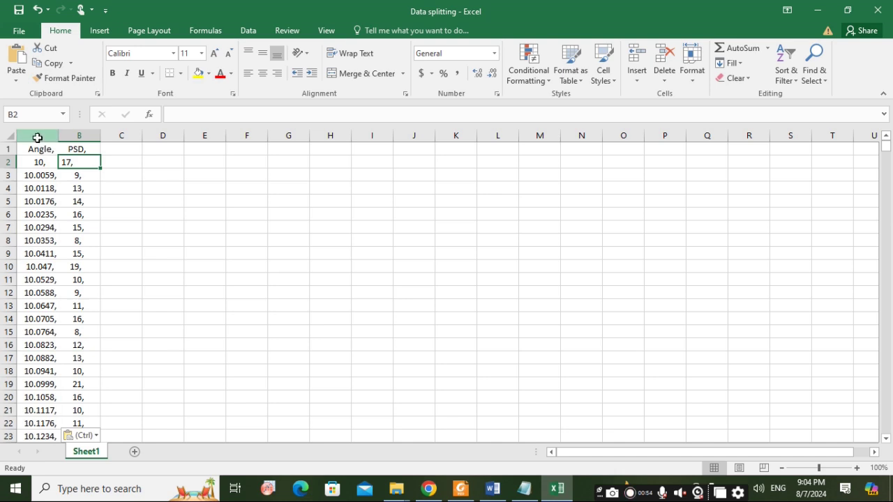
Widen column A so each full Angle,PSD line is visible.
left_click(37, 135)
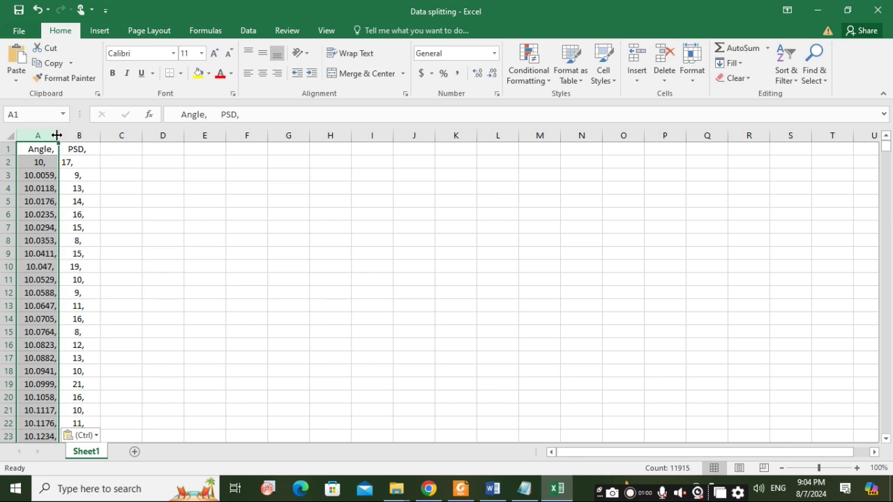
left_click_drag(58, 136, 138, 134)
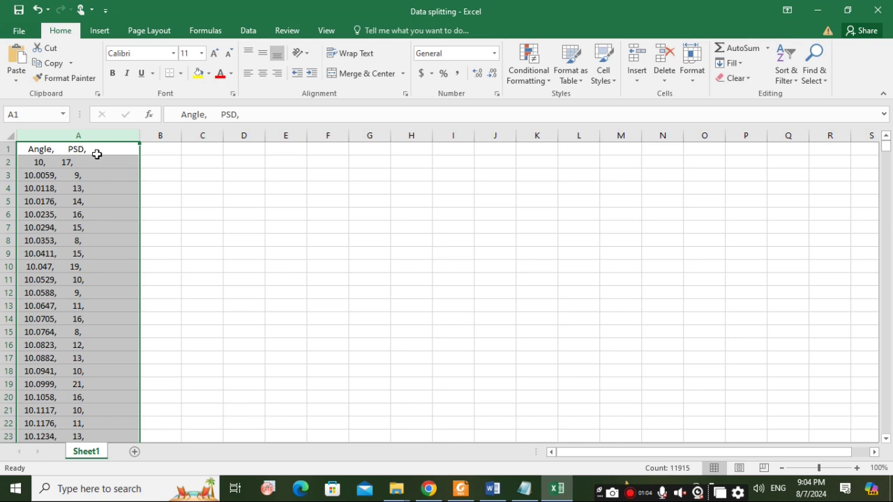
left_click(174, 191)
left_click(101, 131)
mouse_move(887, 152)
left_mouse_down()
mouse_move(887, 253)
mouse_move(887, 140)
left_mouse_up()
Run Text to Columns on column A, keeping the Delimited data type.
left_click(209, 228)
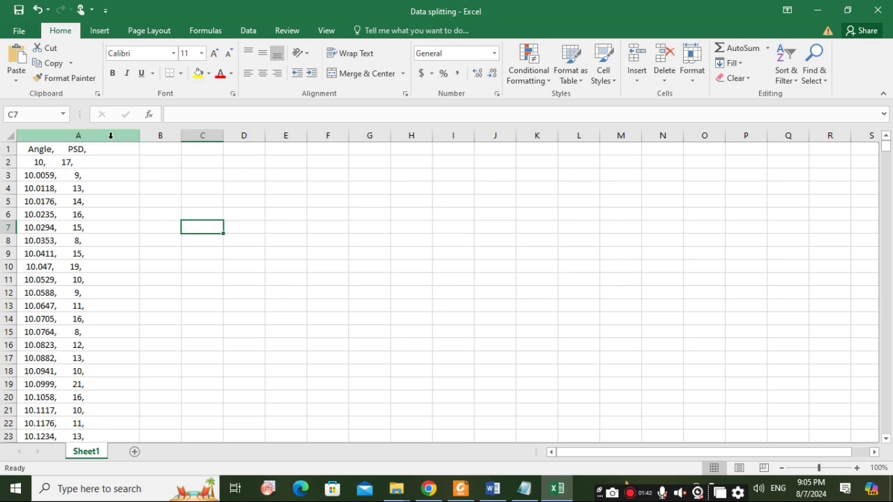
left_click(110, 135)
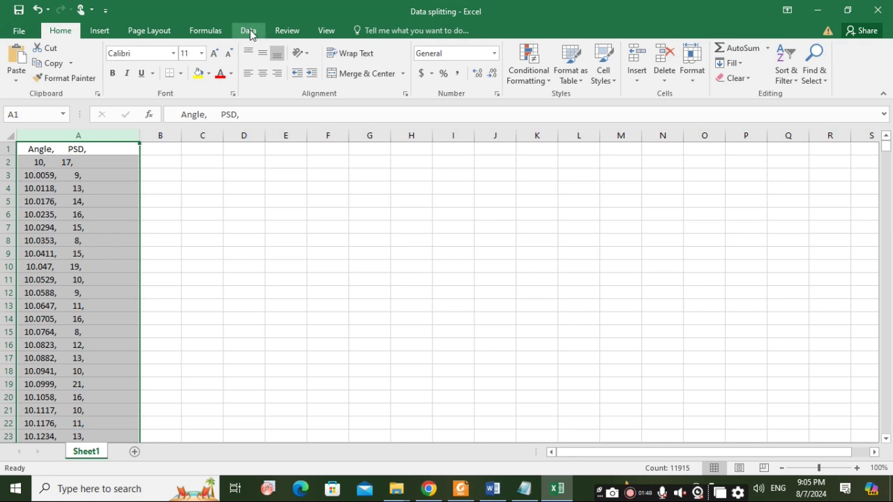
left_click(250, 33)
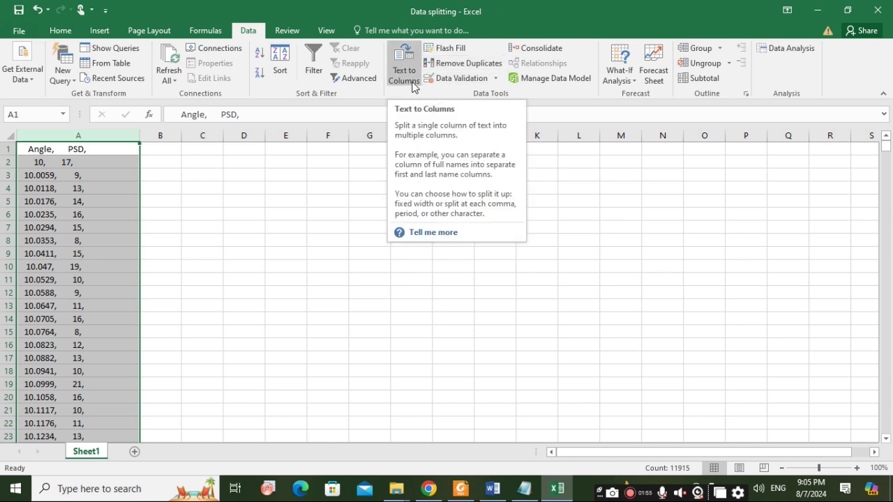
left_click(412, 84)
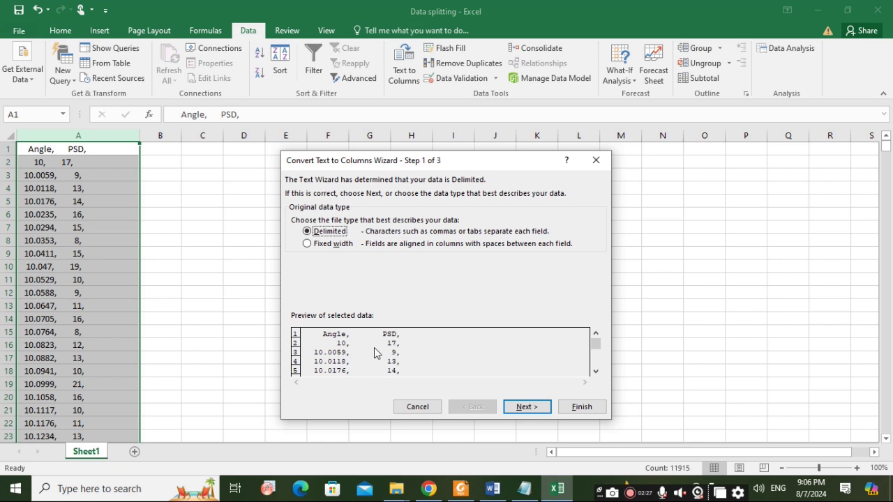
left_click(536, 413)
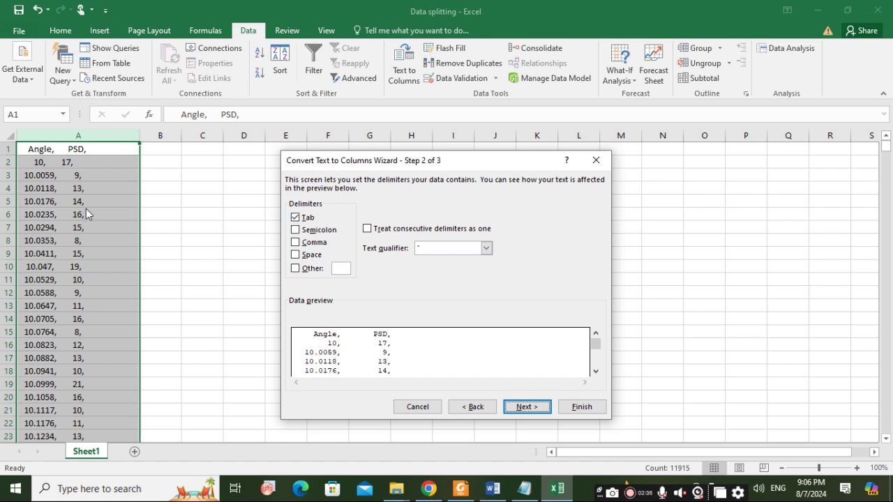
Make Comma the only delimiter, with Tab and Space unchecked, and continue.
left_click(296, 217)
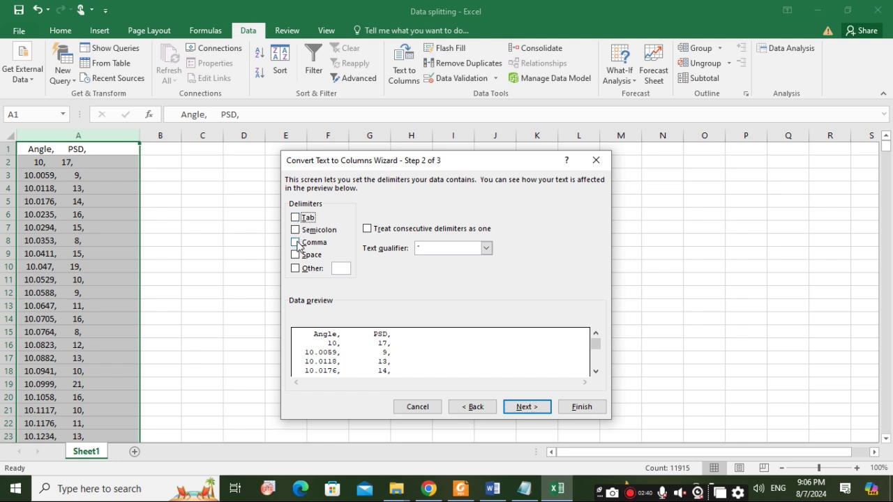
left_click(296, 242)
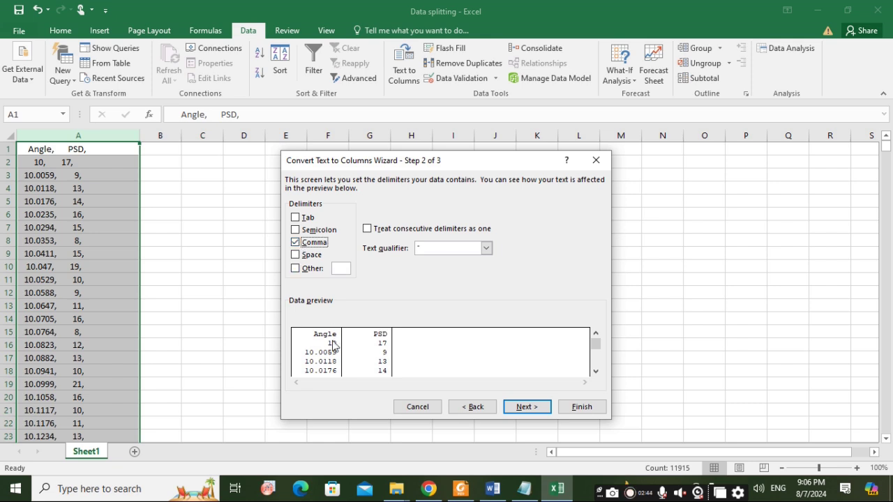
left_click(295, 241)
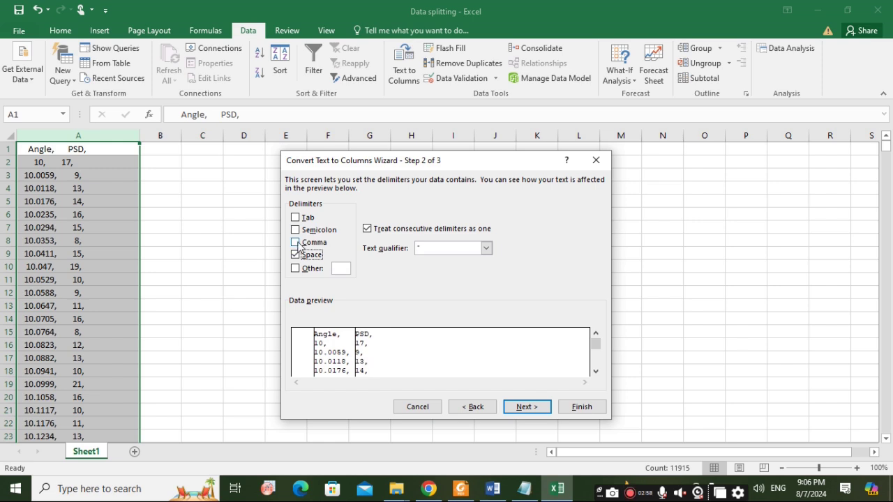
left_click(295, 242)
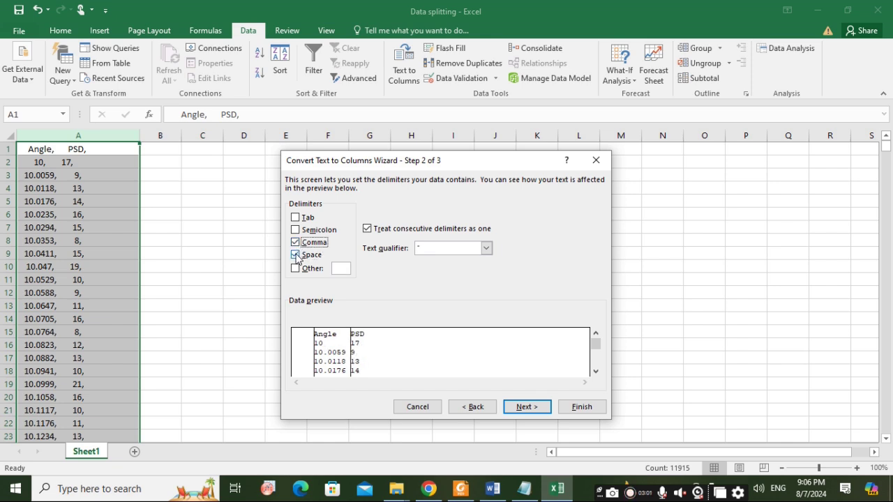
left_click(296, 254)
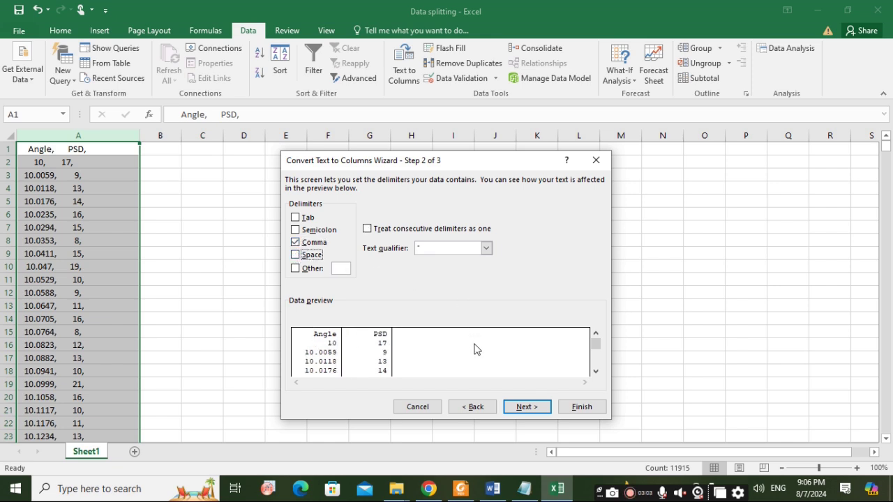
left_click(524, 409)
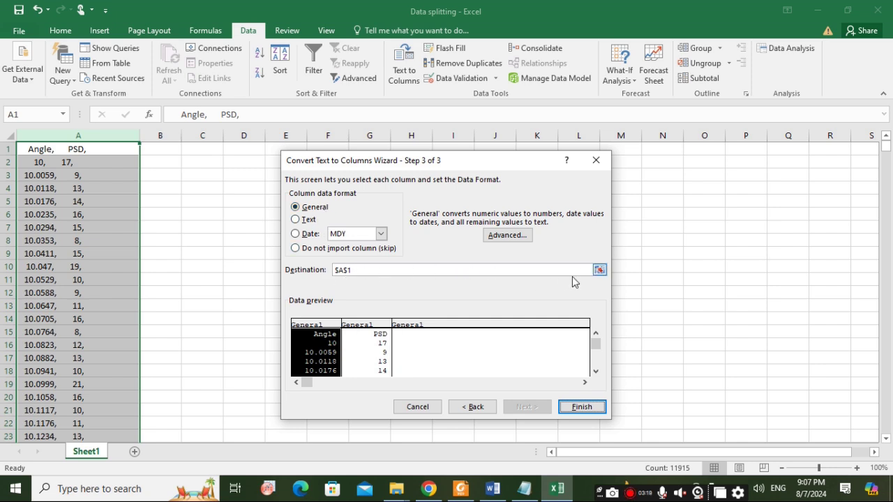
Finish the comma split, leaving Angle in column A and PSD in column B.
left_click(599, 271)
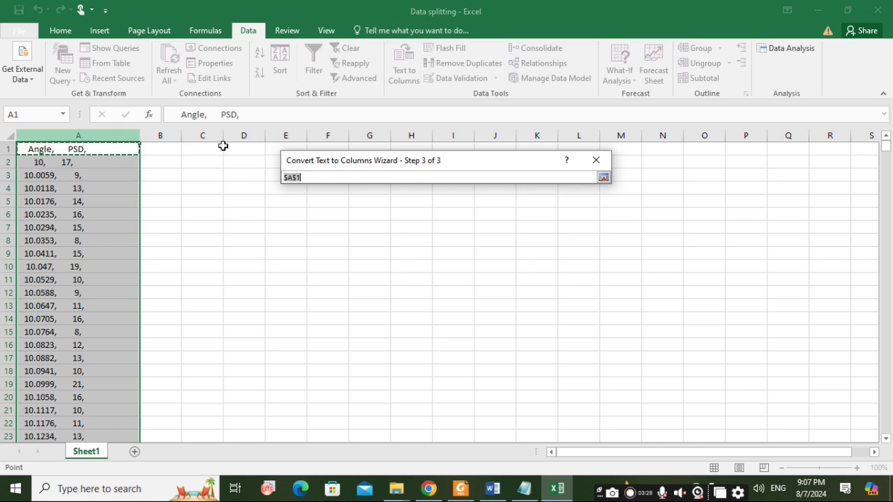
left_click(604, 177)
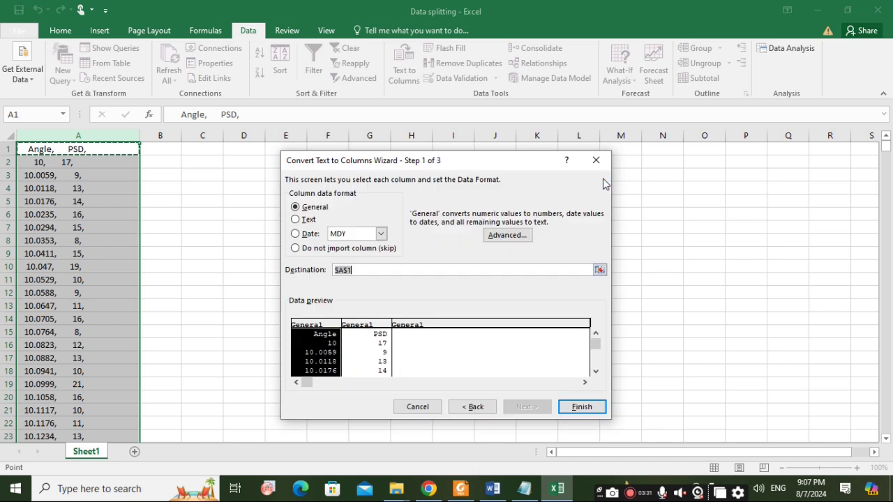
left_click(581, 408)
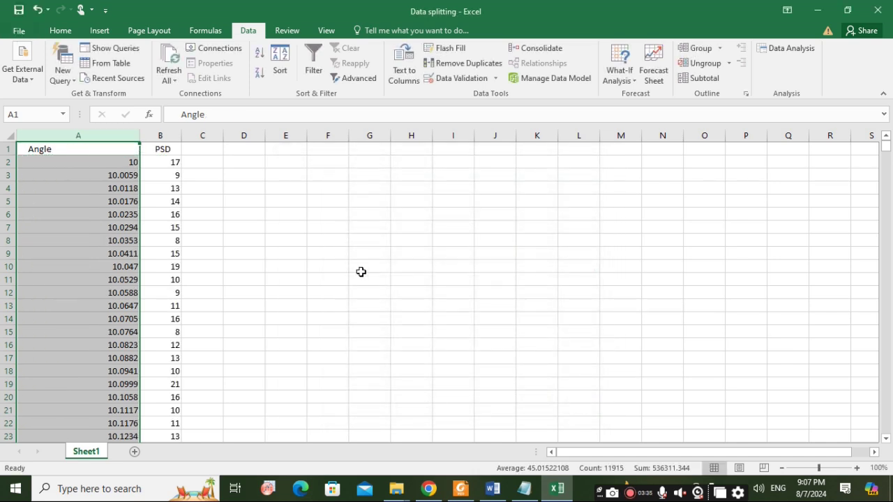
Review the split data, select columns A:B and undo the Text to Columns split.
scroll(471, 252, "down", 1)
scroll(472, 253, "down", 3)
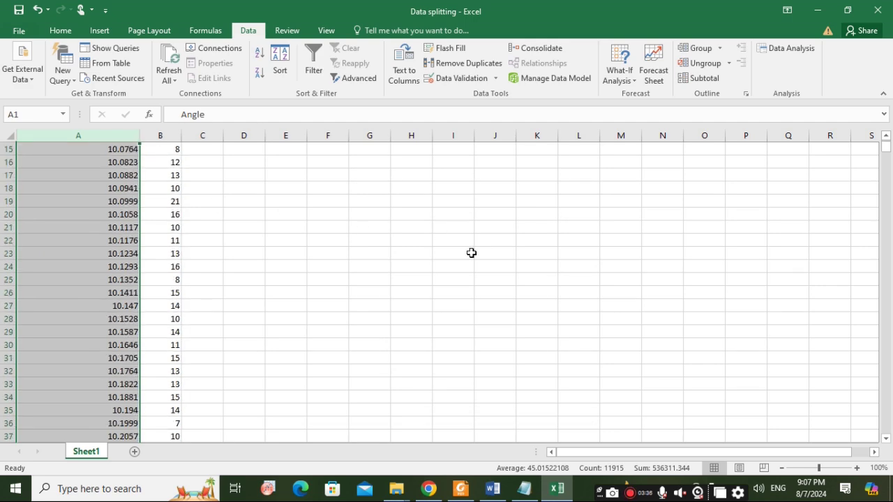
scroll(471, 252, "down", 20)
scroll(471, 252, "down", 20)
scroll(472, 251, "down", 20)
scroll(471, 251, "down", 7)
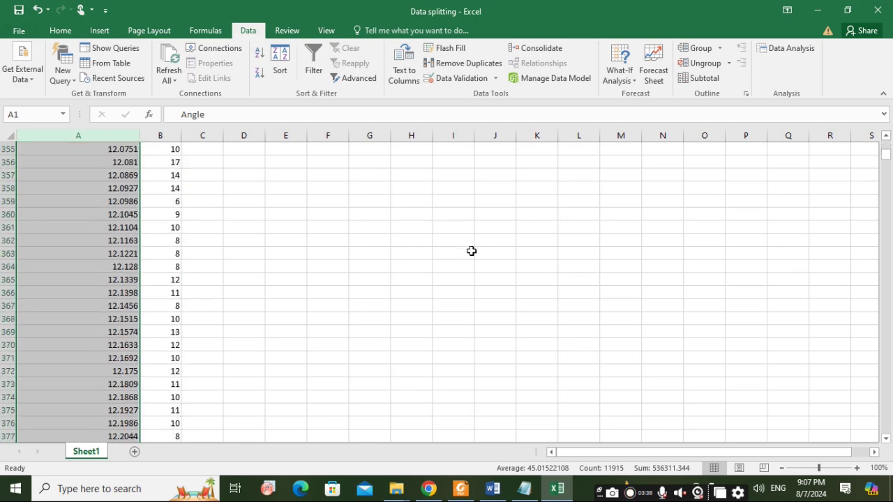
scroll(472, 251, "up", 2)
scroll(472, 251, "up", 20)
left_click(472, 251)
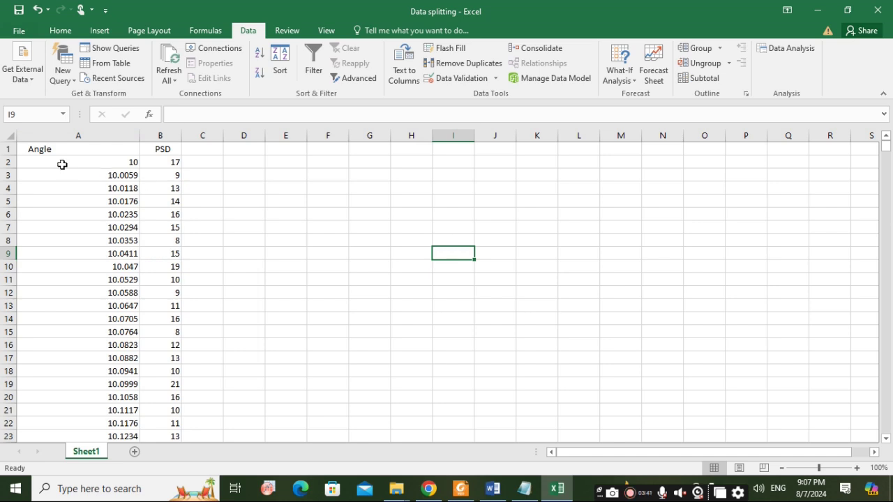
left_click_drag(80, 133, 170, 133)
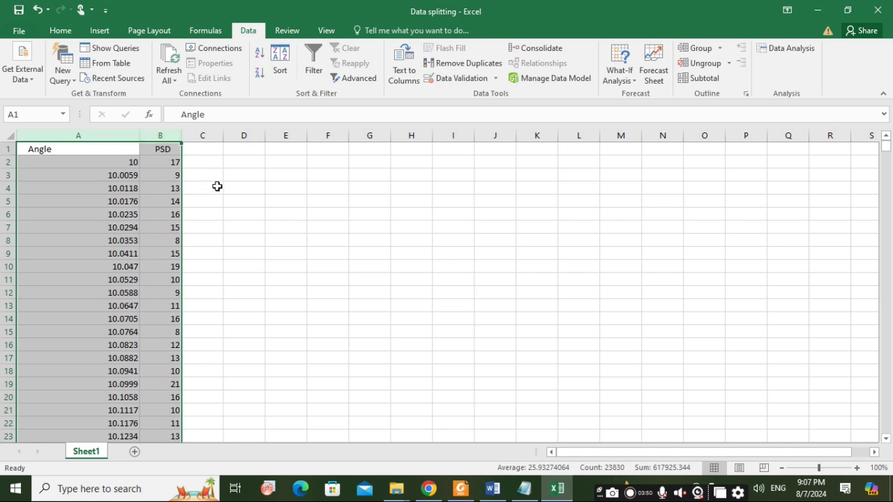
key("ctrl+z")
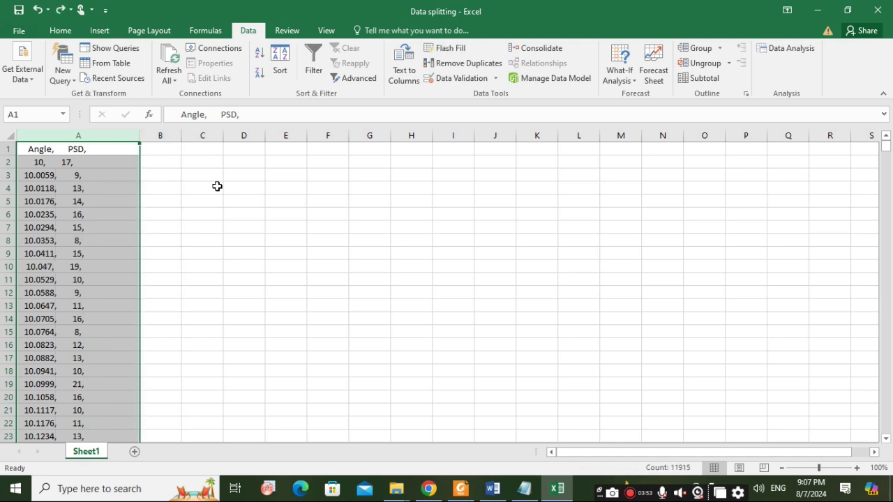
Rerun Text to Columns on column A using Fixed width instead of Delimited.
left_click(217, 186)
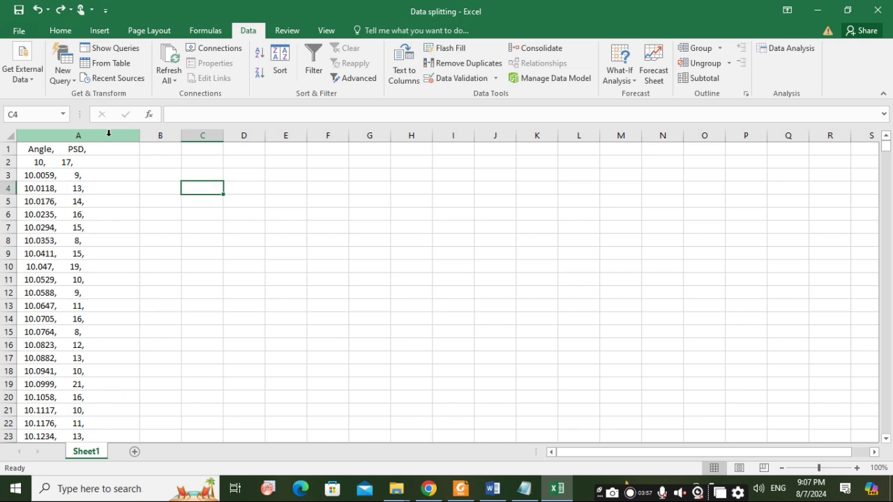
left_click(110, 133)
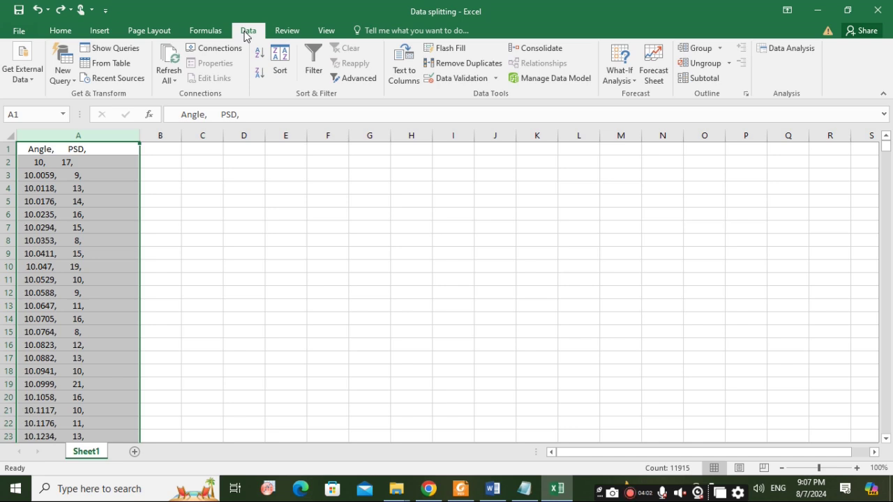
left_click(410, 77)
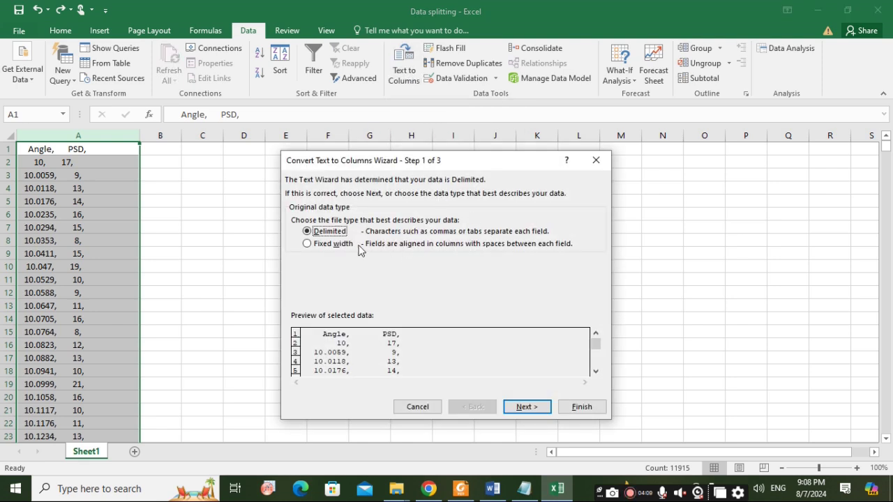
left_click(308, 245)
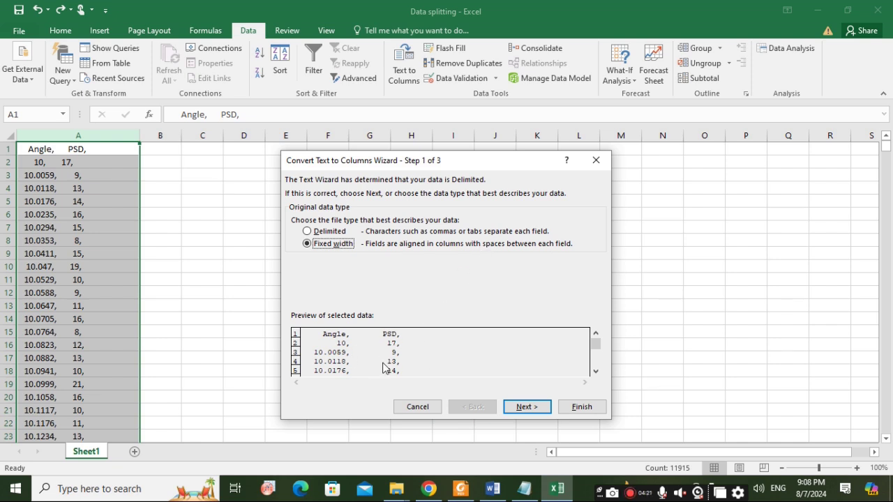
left_click(525, 409)
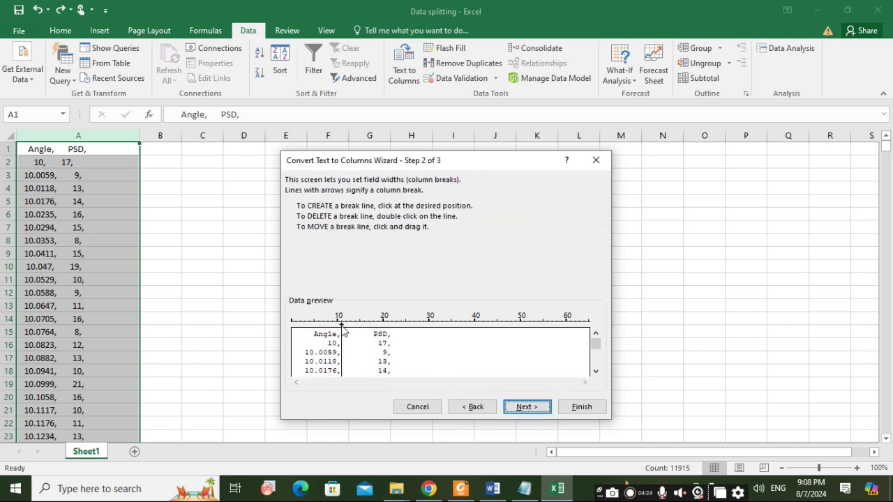
Place the fixed-width break just after the Angle values and proceed to column formats.
mouse_move(342, 328)
left_mouse_down()
mouse_move(361, 334)
mouse_move(350, 335)
left_mouse_up()
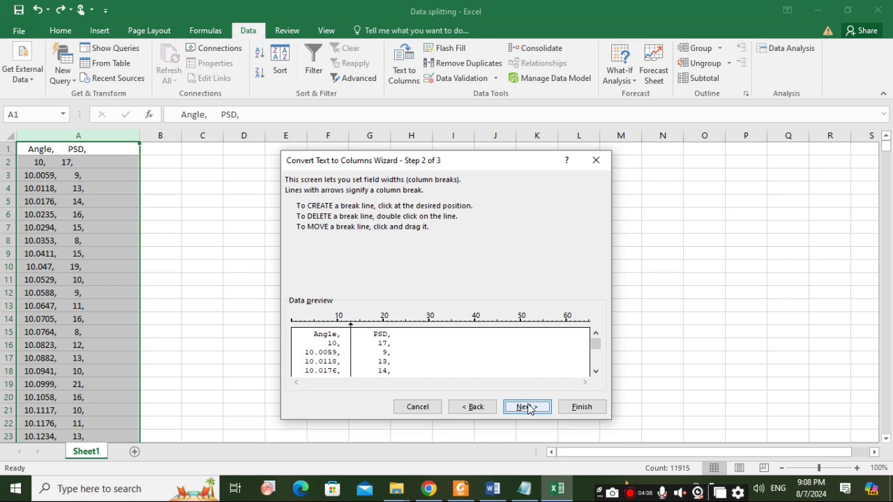
left_click(527, 408)
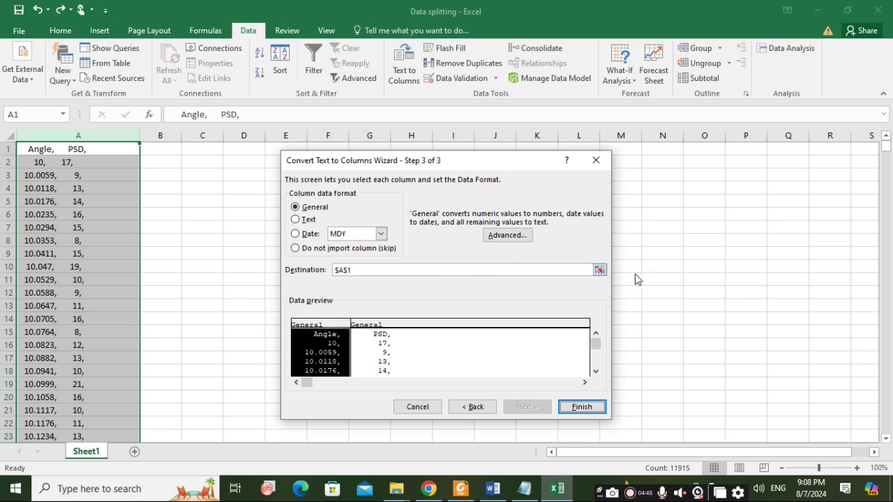
Set the split destination to column D and recheck the column break.
left_click(600, 271)
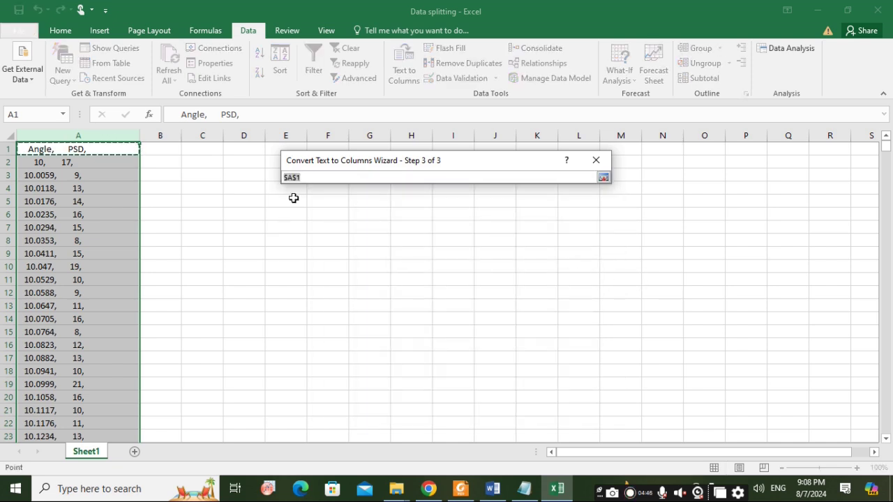
left_click(244, 134)
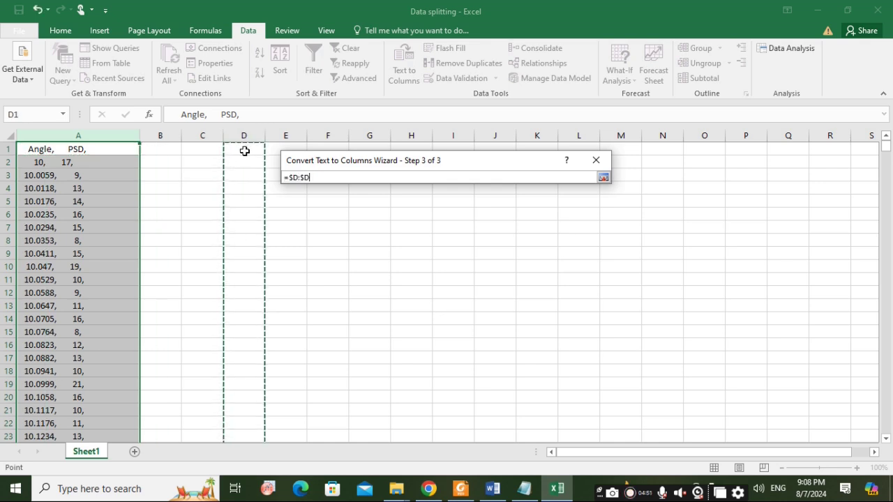
left_click(604, 179)
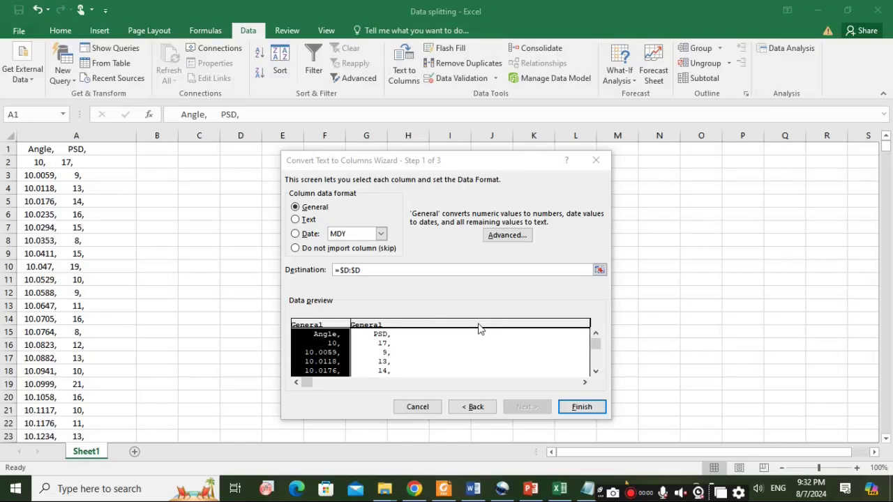
left_click(475, 407)
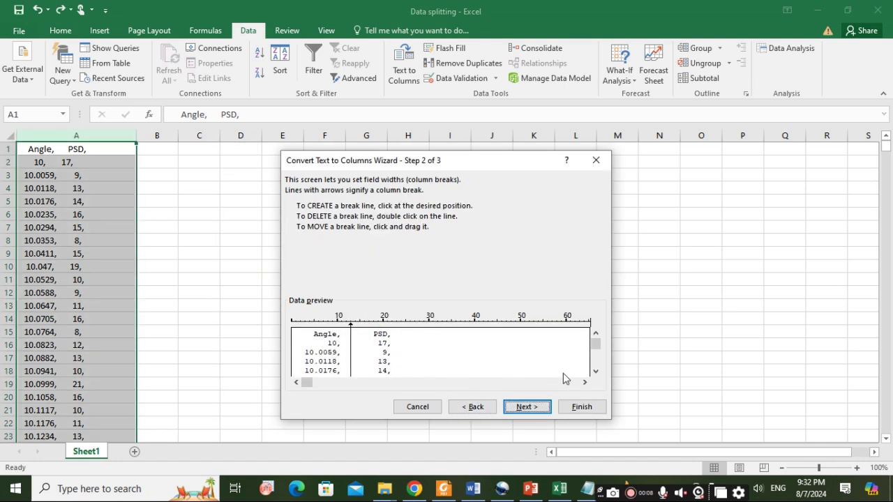
left_click(526, 408)
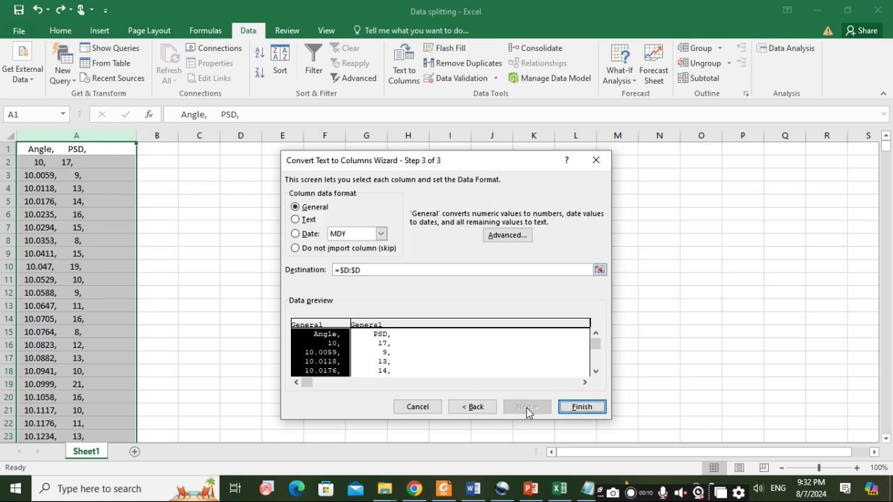
Finish the fixed-width split into columns D and E, then select D:E.
left_click(579, 407)
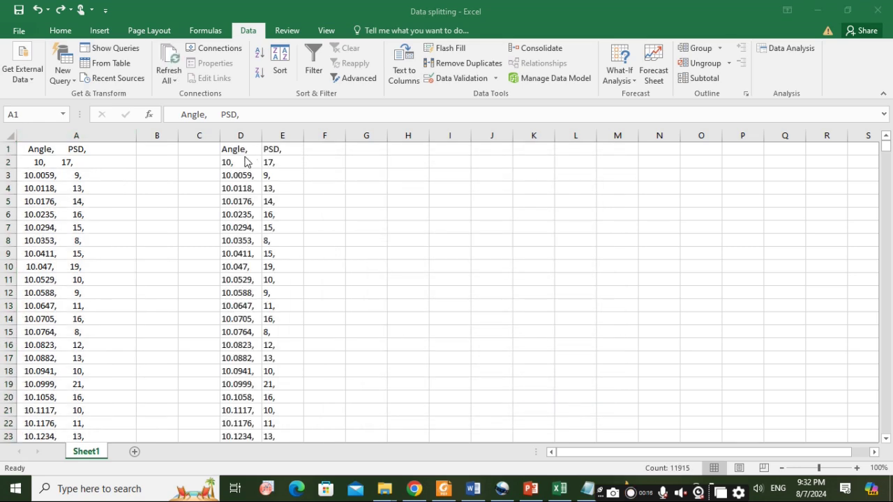
left_click(240, 135)
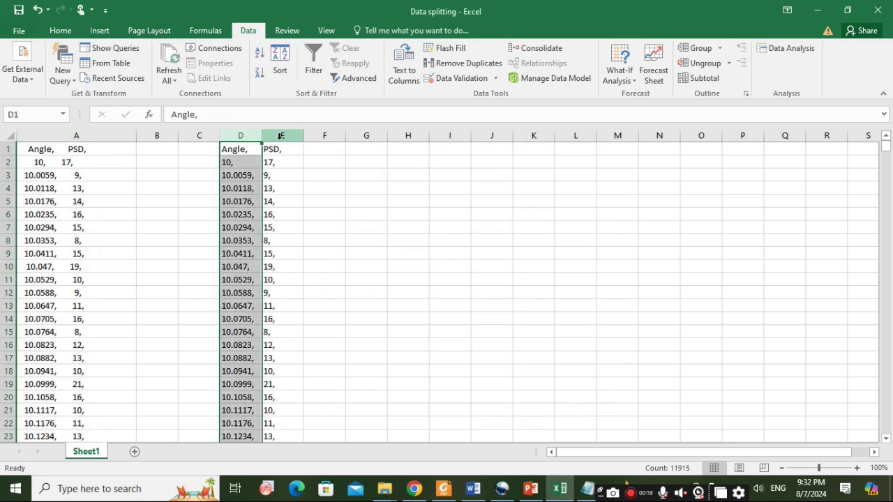
left_click(281, 135)
left_click(69, 134)
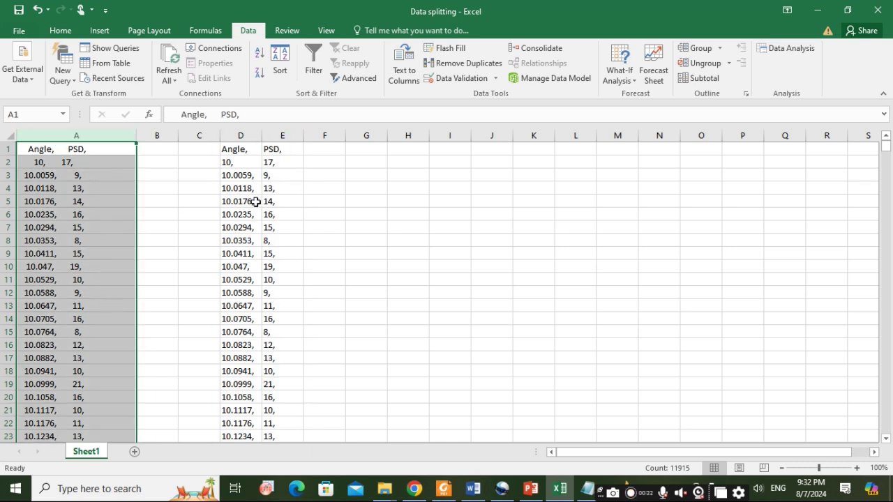
left_click_drag(240, 136, 281, 135)
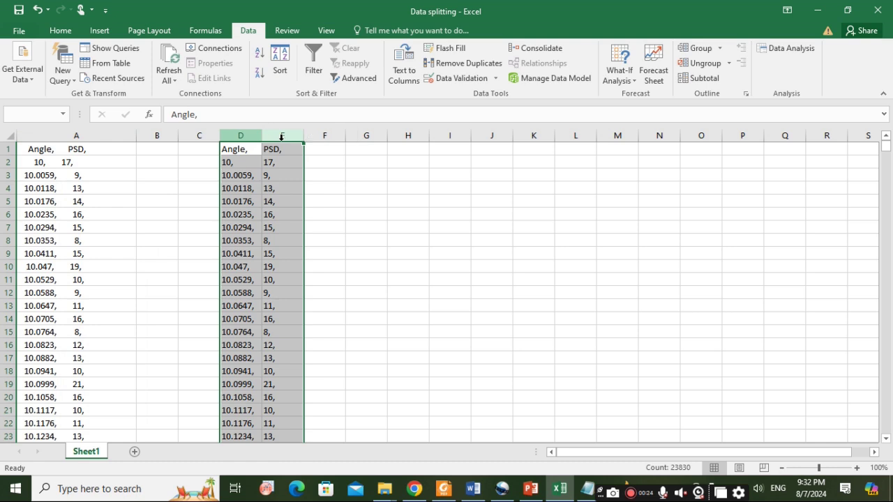